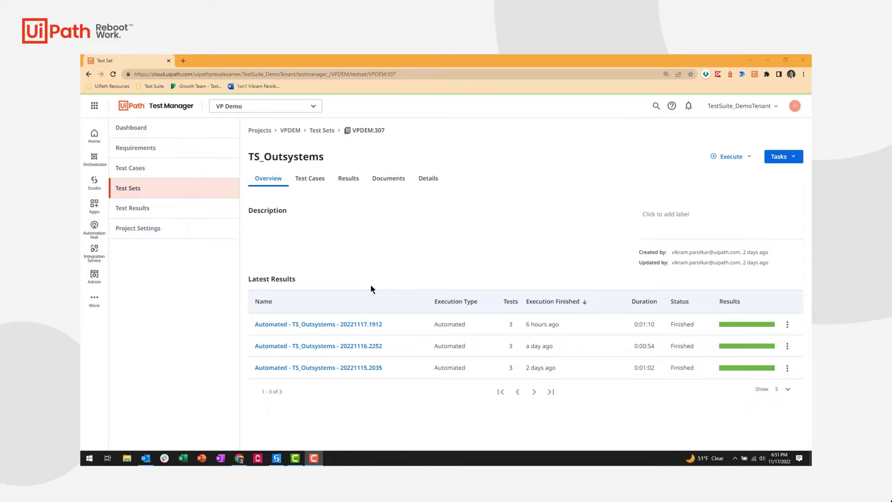
Check TC_Verify_Full_Name_Validation's assertion screenshot, logs and execution details in the latest TS_Outsystems run
click(363, 325)
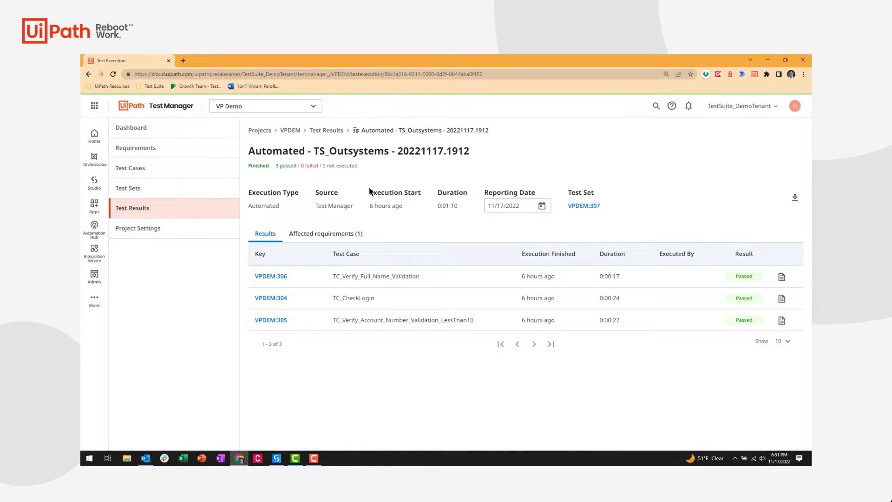
click(271, 277)
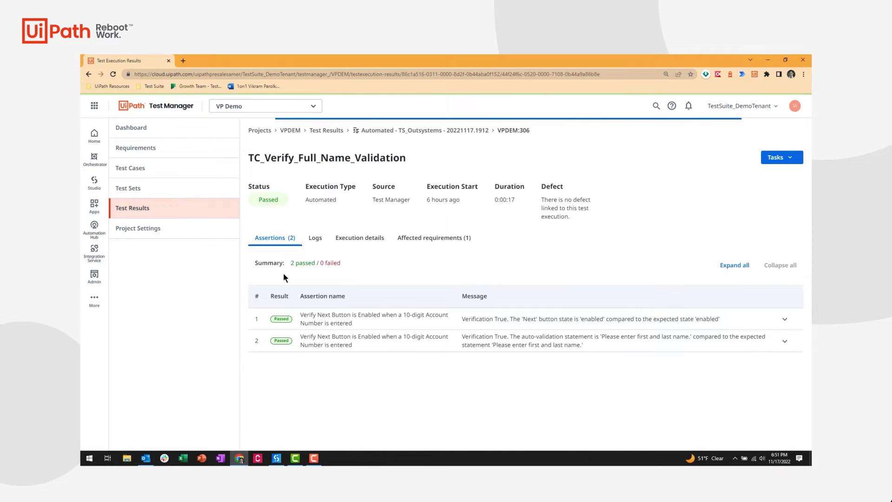
click(785, 320)
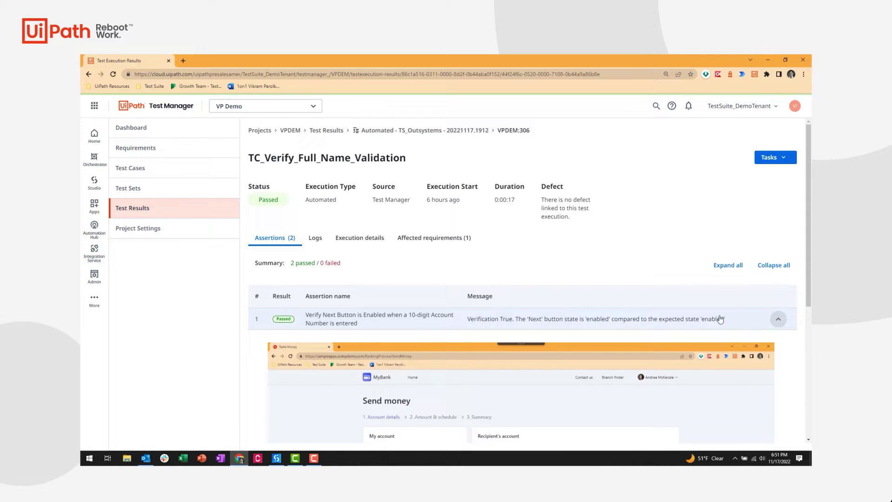
click(317, 240)
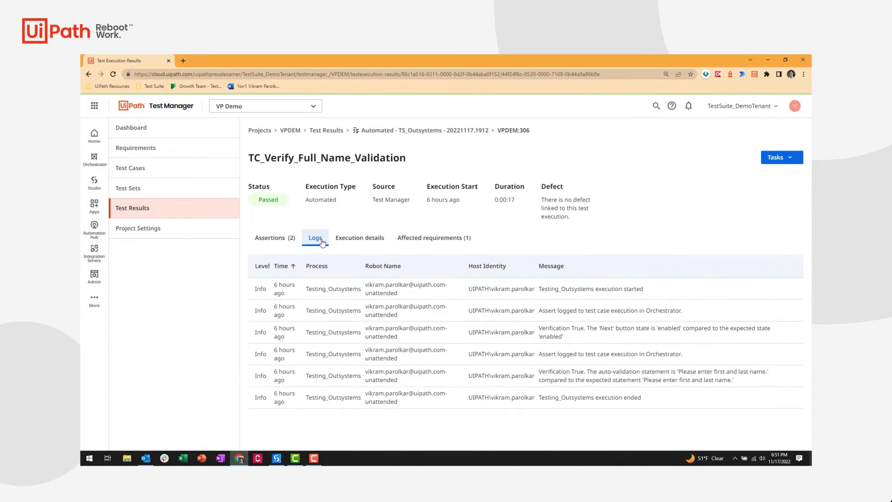
click(367, 240)
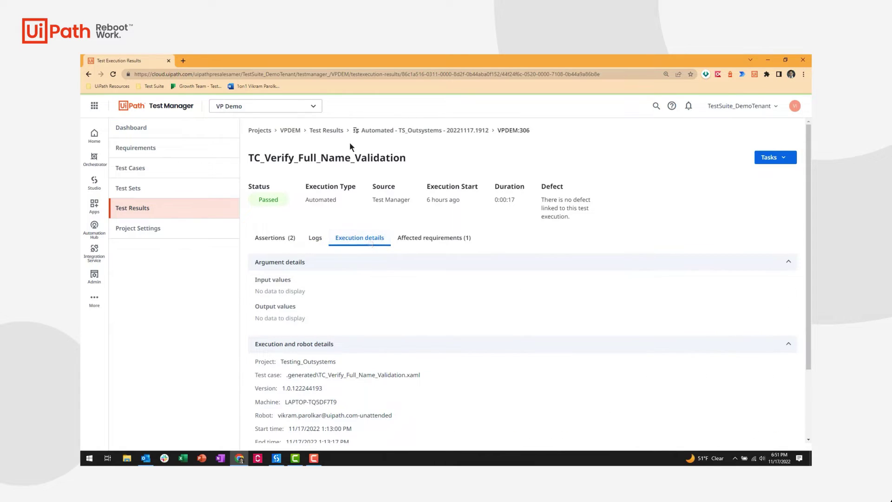
click(335, 131)
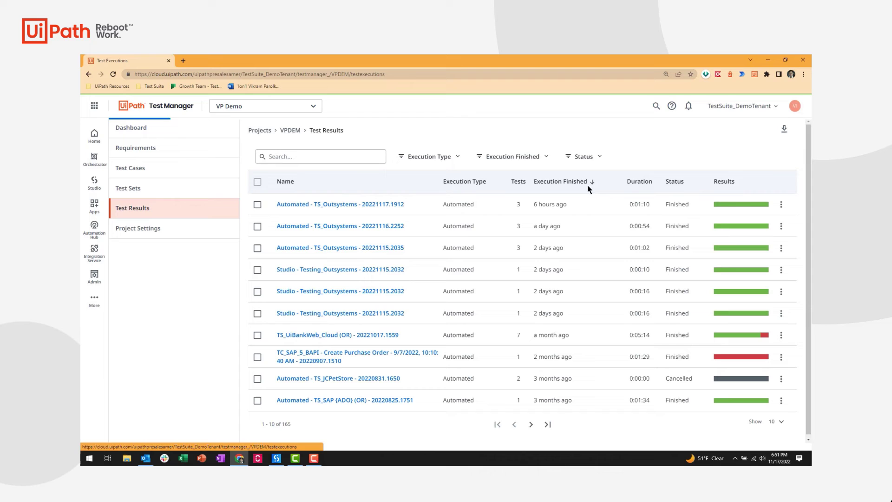
Download the TS_Outsystems Test Results list as an Excel file
click(784, 130)
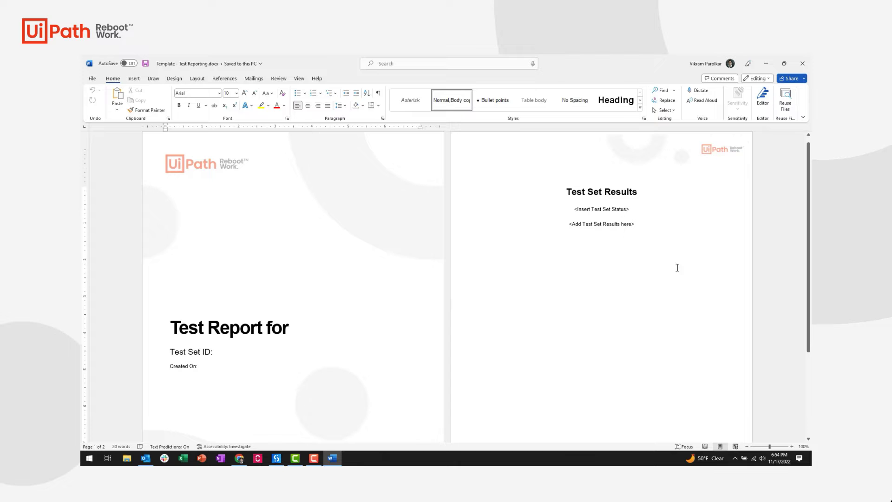
click(306, 329)
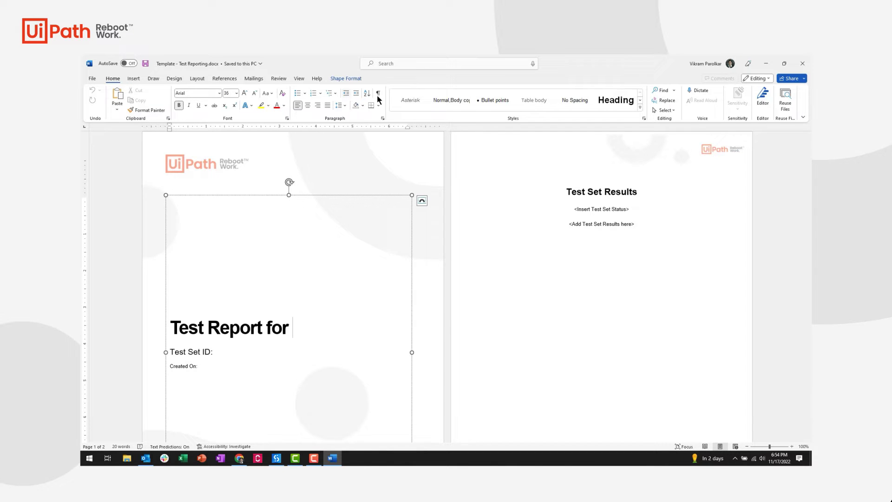
click(133, 78)
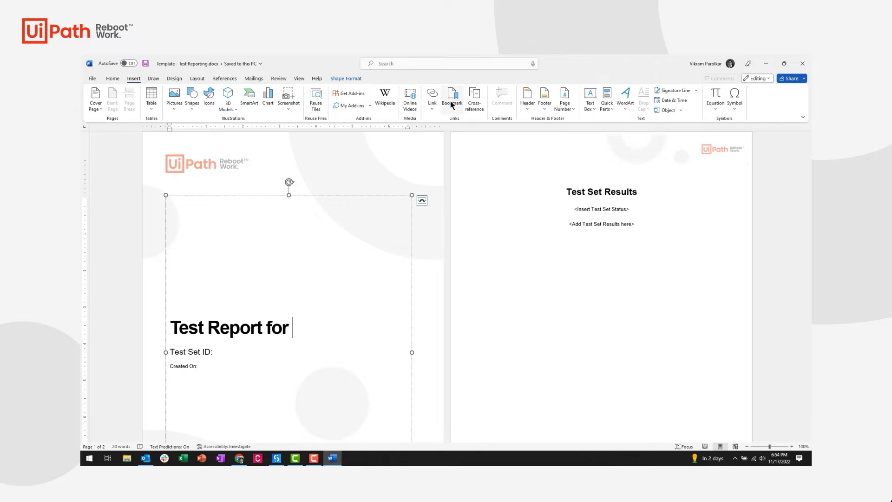
click(451, 102)
click(476, 318)
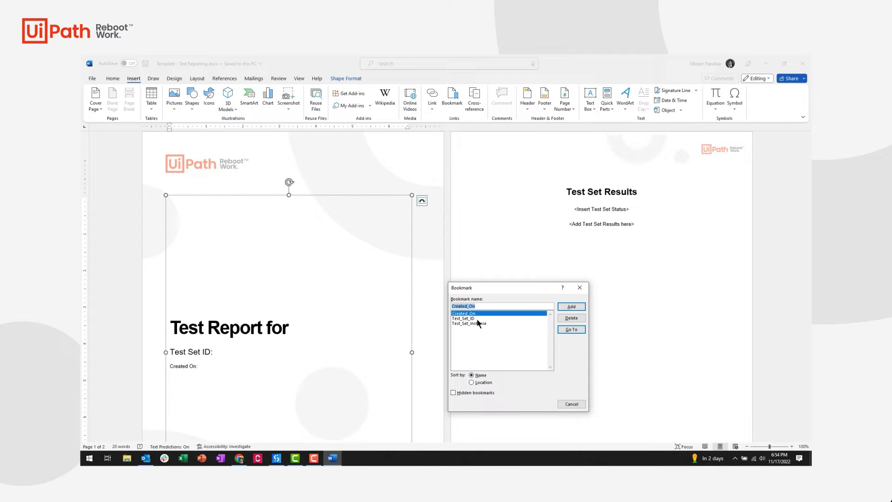
click(478, 325)
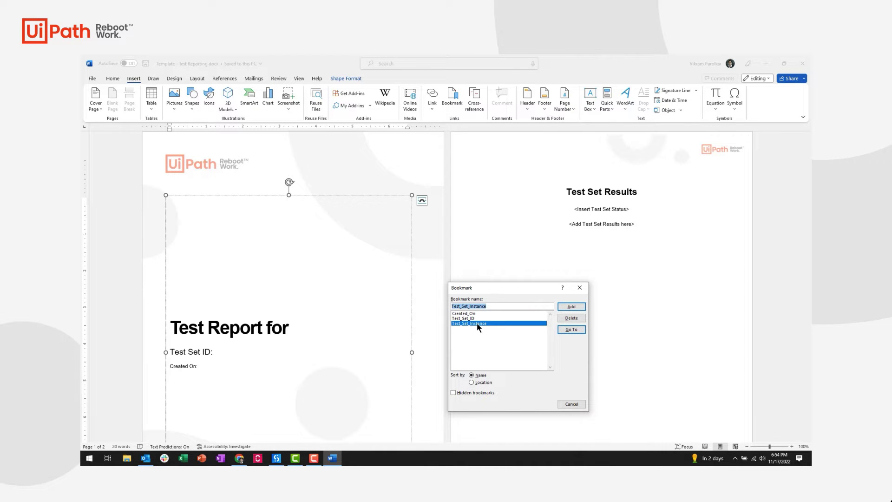
click(582, 293)
click(574, 209)
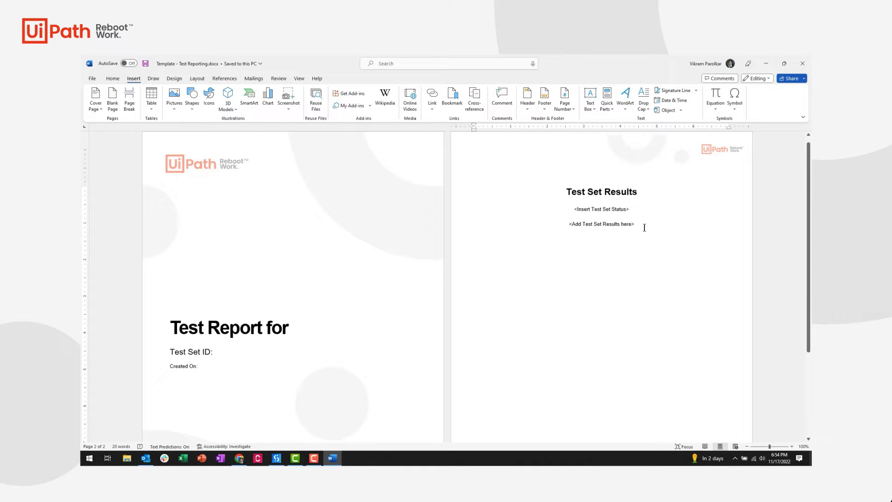
Insert a Test Case Building Block, with the Test Case Name heading on its own line
click(607, 106)
mouse_move(621, 120)
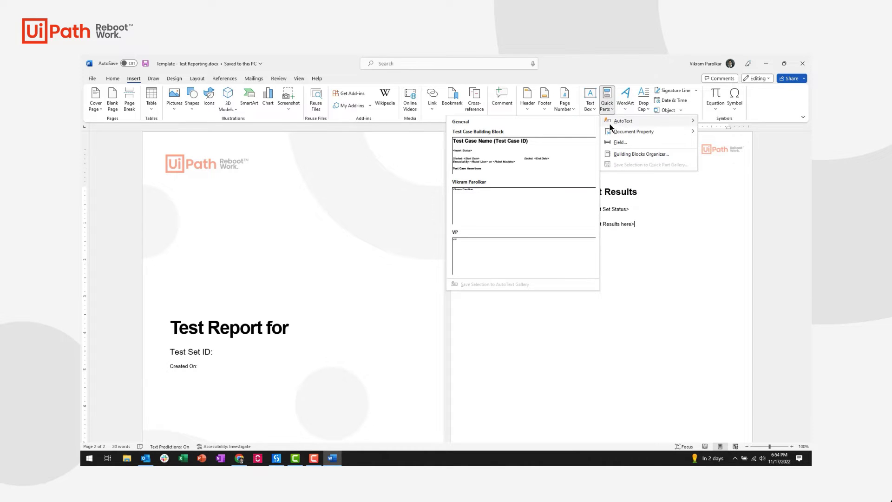
click(501, 159)
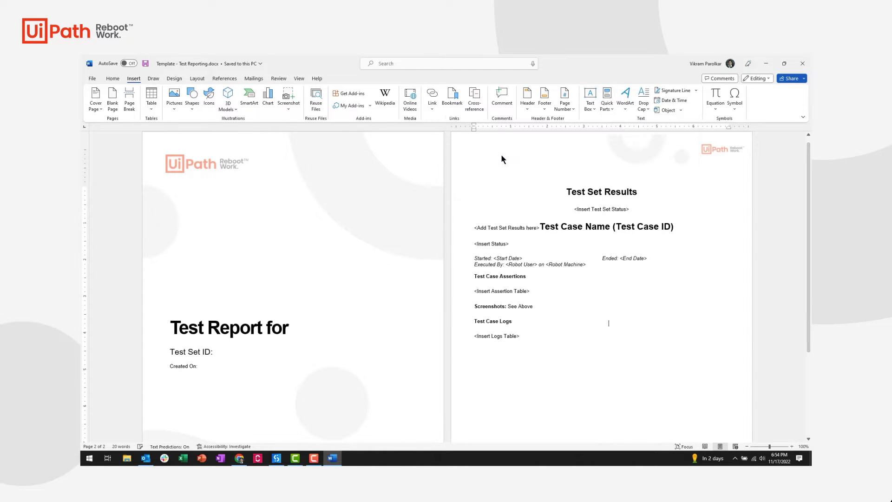
click(541, 227)
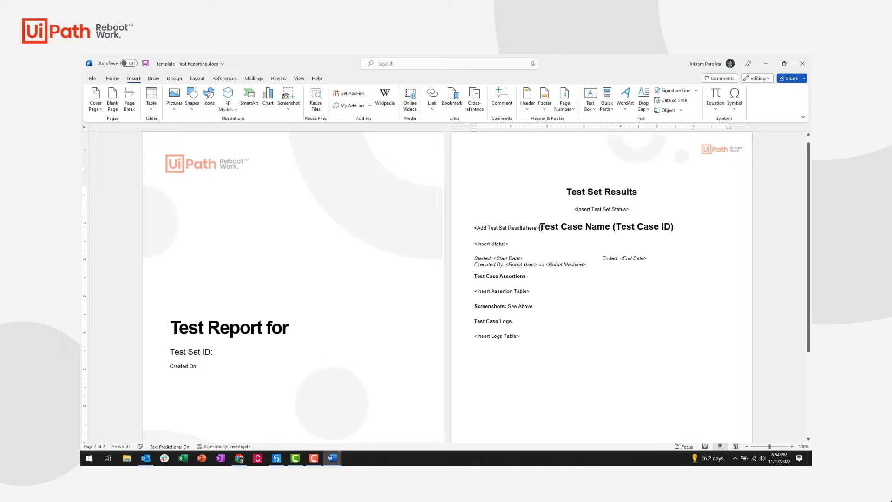
key(Return)
click(521, 354)
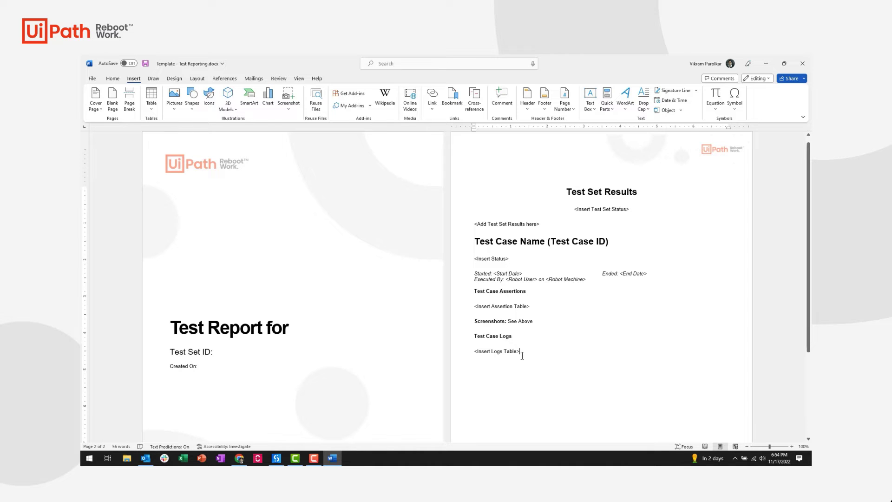
key(Return)
Insert a second Test Case Building Block, then close the template without saving
click(608, 105)
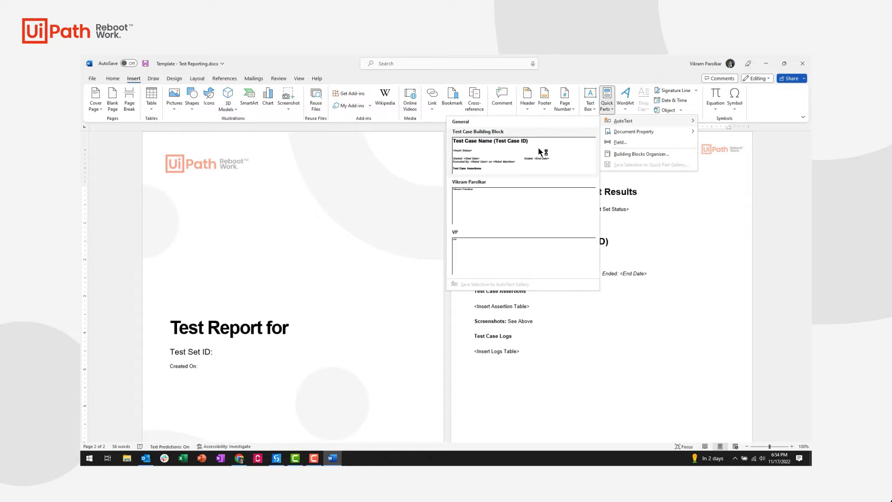
click(543, 152)
scroll(551, 157, up, 5)
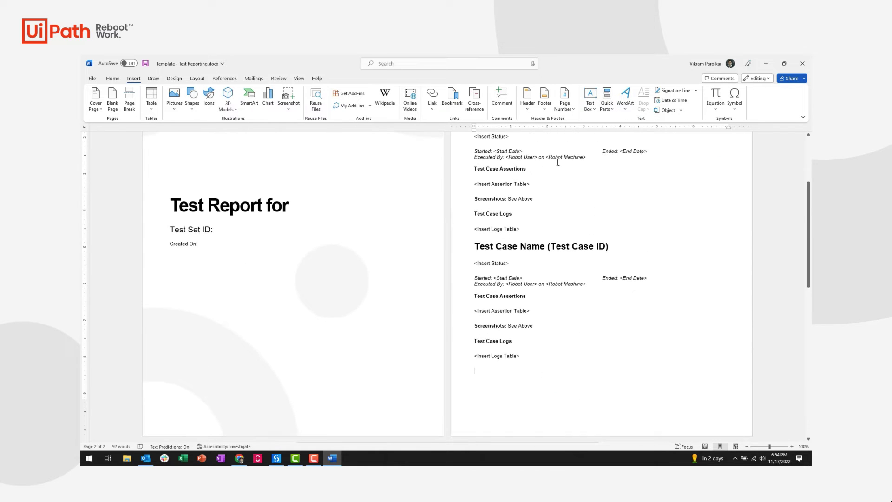
click(170, 340)
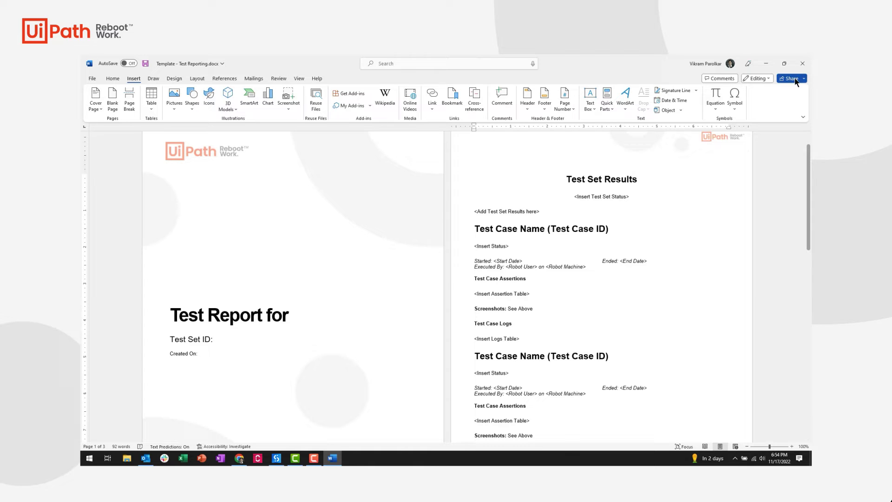
click(802, 63)
click(451, 272)
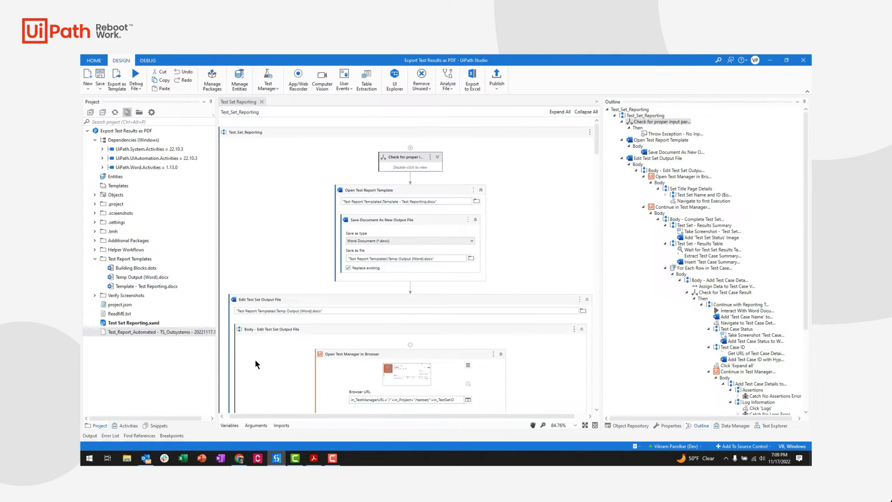
click(438, 157)
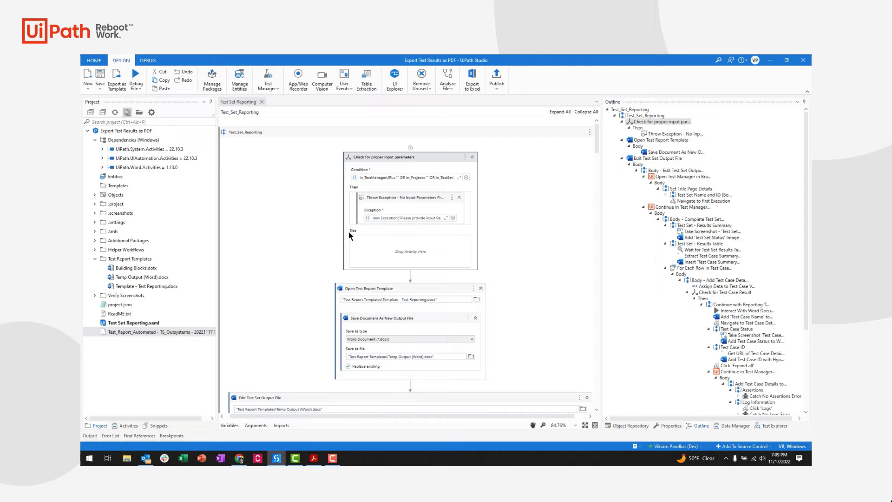
click(256, 425)
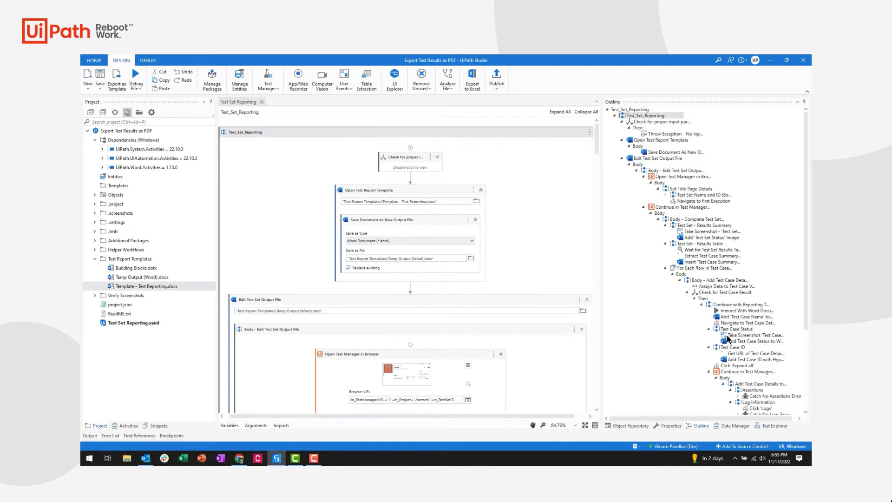
Debug the Test_Set_Reporting workflow from UiPath Studio
click(135, 88)
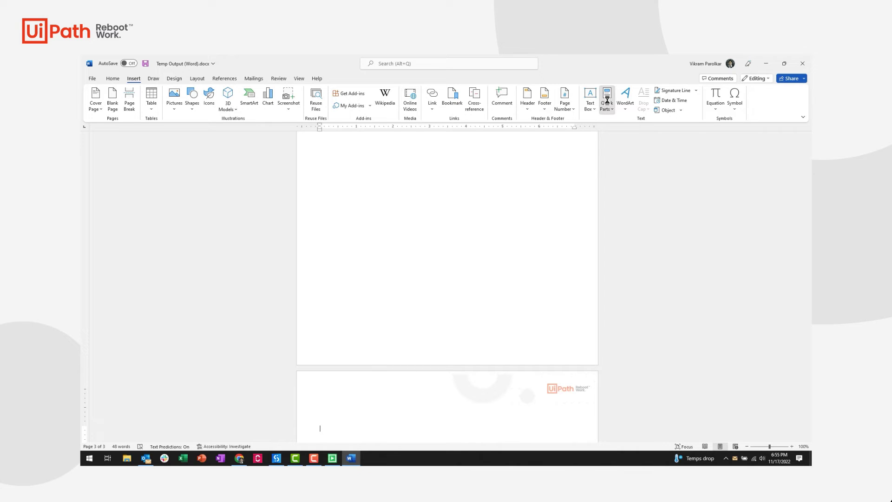
Insert two Test Case building blocks into the Temp Output report and save it
click(606, 100)
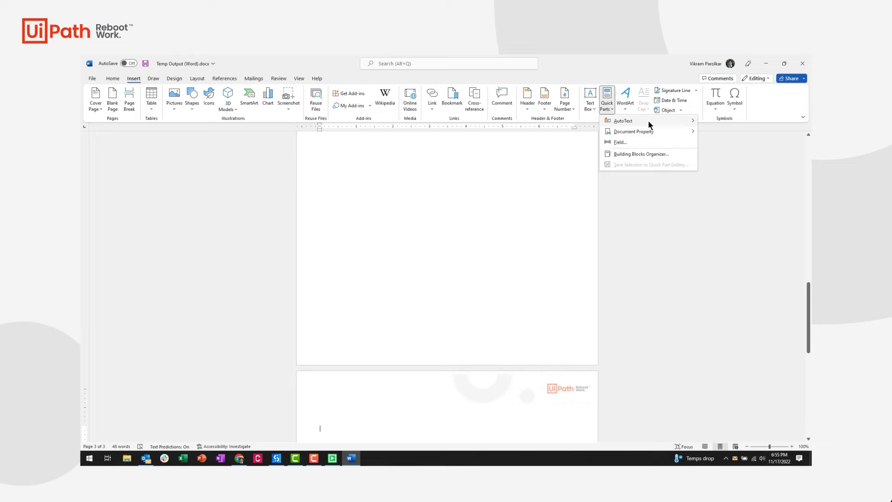
mouse_move(624, 120)
click(523, 151)
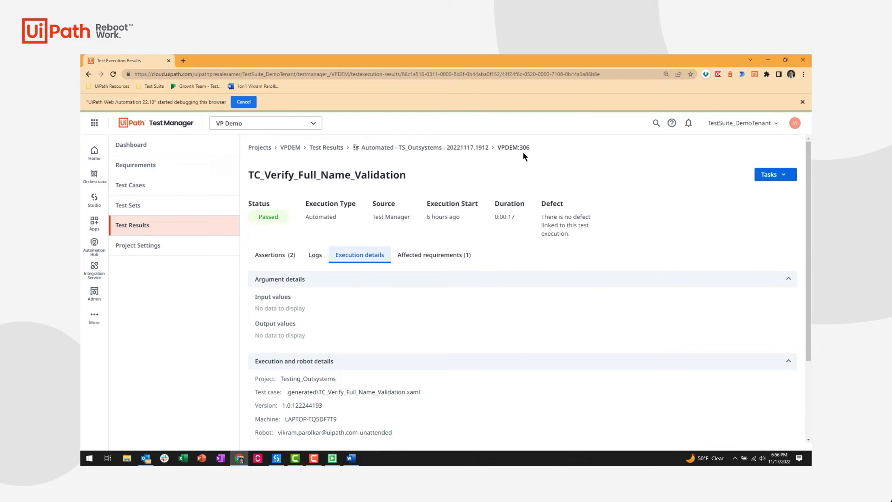
click(350, 458)
scroll(571, 360, down, 10)
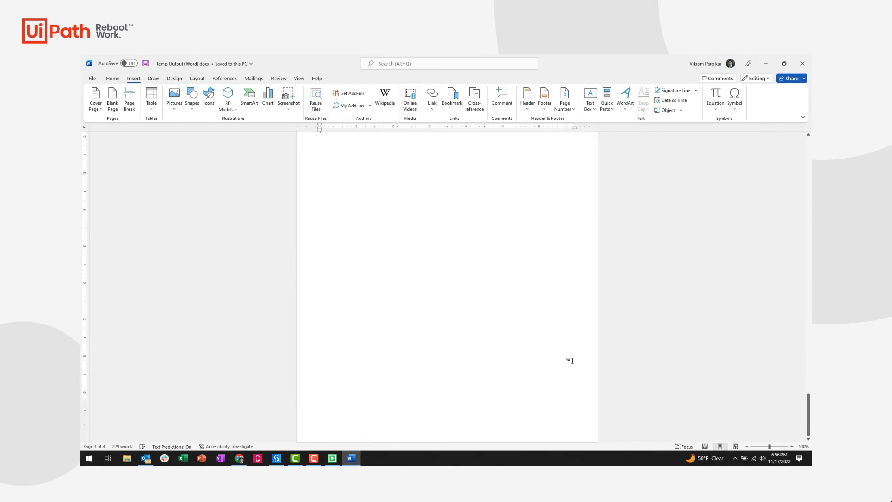
click(606, 101)
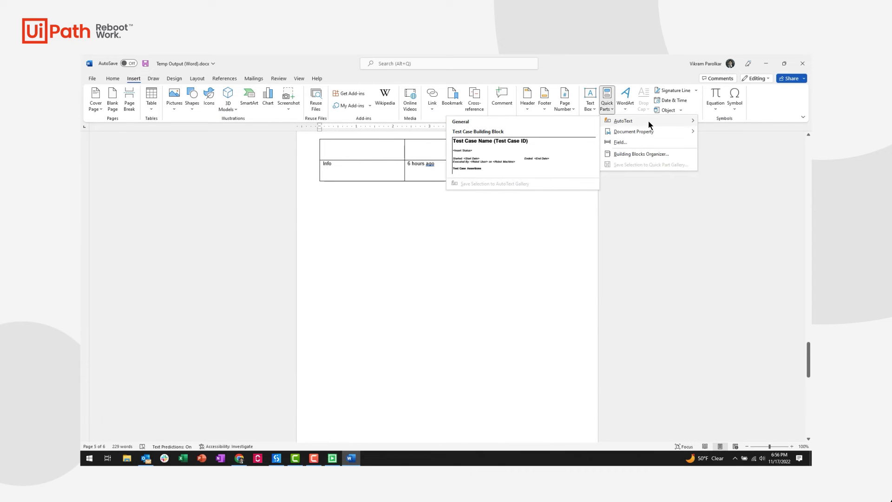
click(523, 153)
key(ctrl+s)
scroll(519, 194, up, 3)
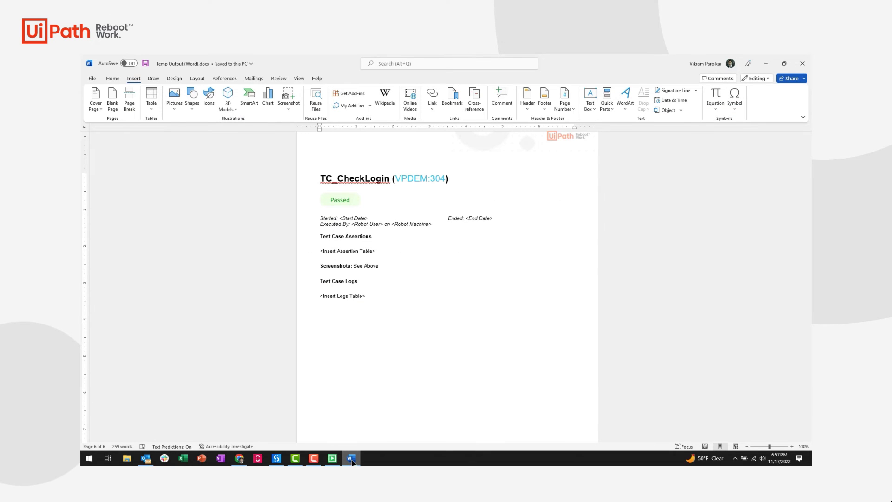
Add a new page to the report holding another Test Case building block
click(353, 461)
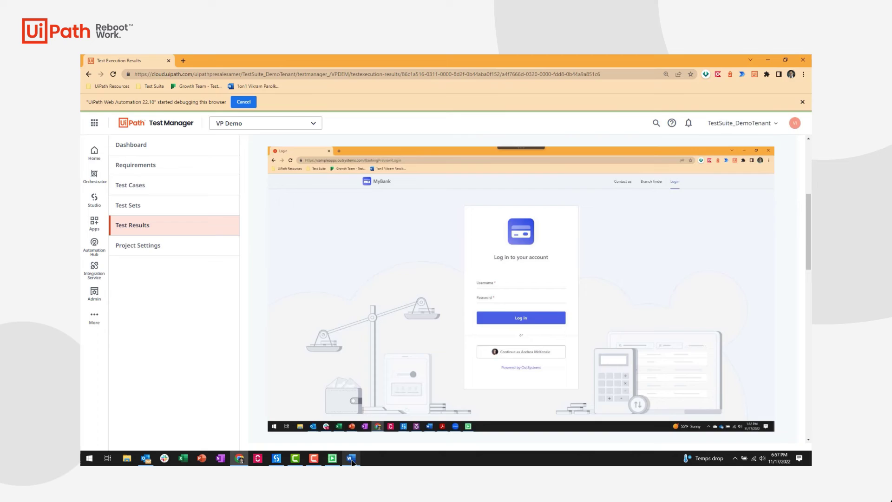
click(353, 461)
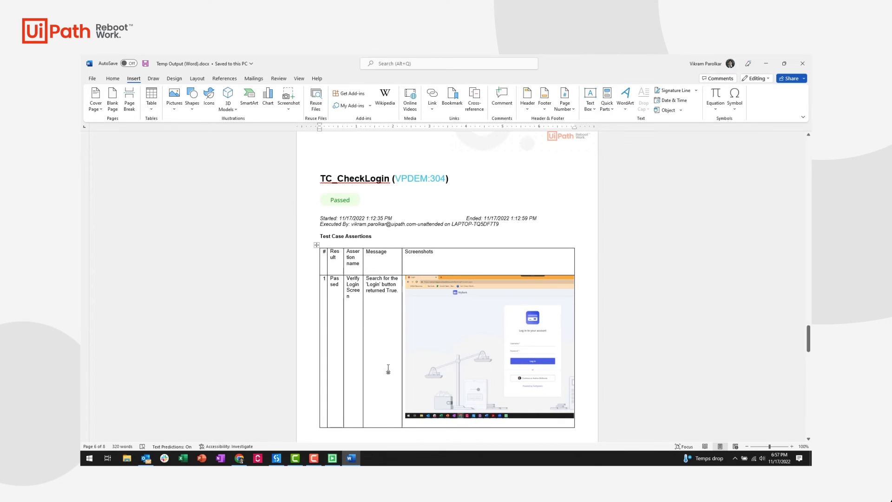
key(ctrl+Return)
click(607, 102)
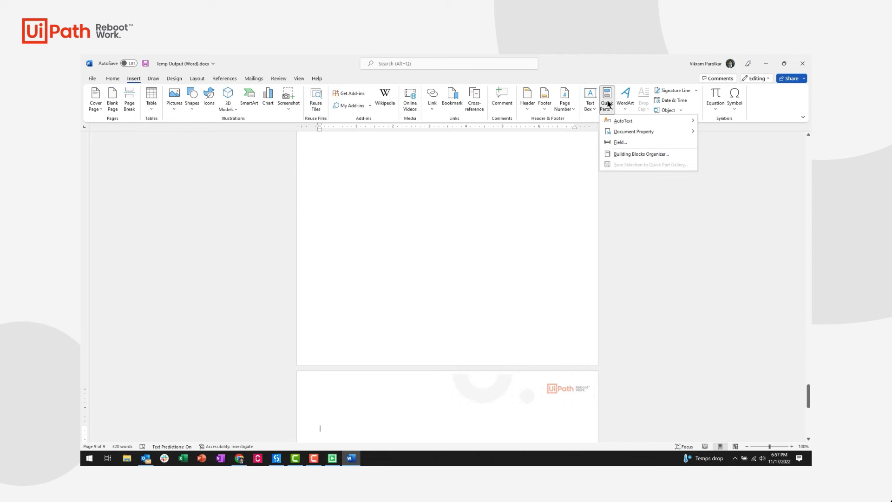
mouse_move(624, 120)
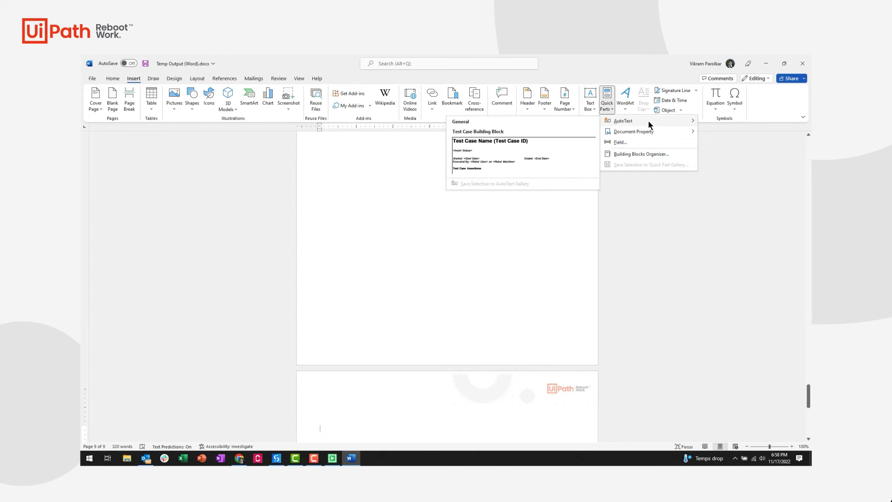
click(522, 151)
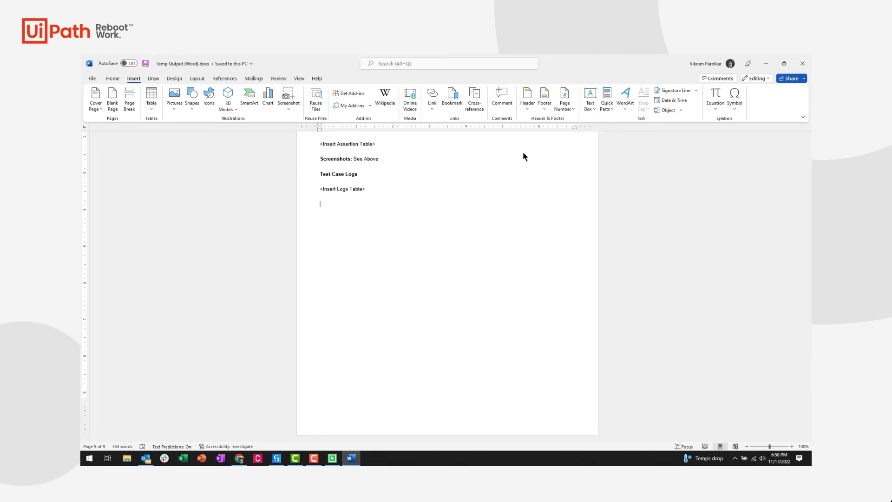
Open the generated Test_Report_Automated file in Adobe Acrobat Reader
key(alt+Tab)
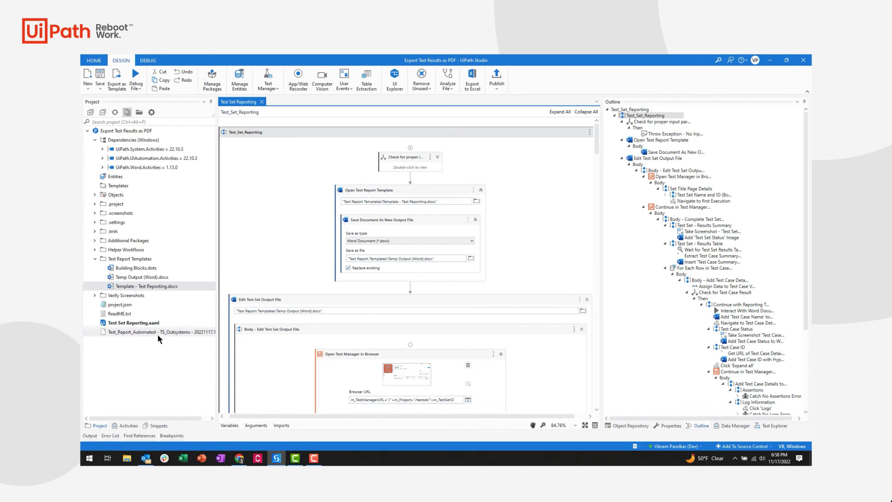
click(156, 332)
double_click(156, 332)
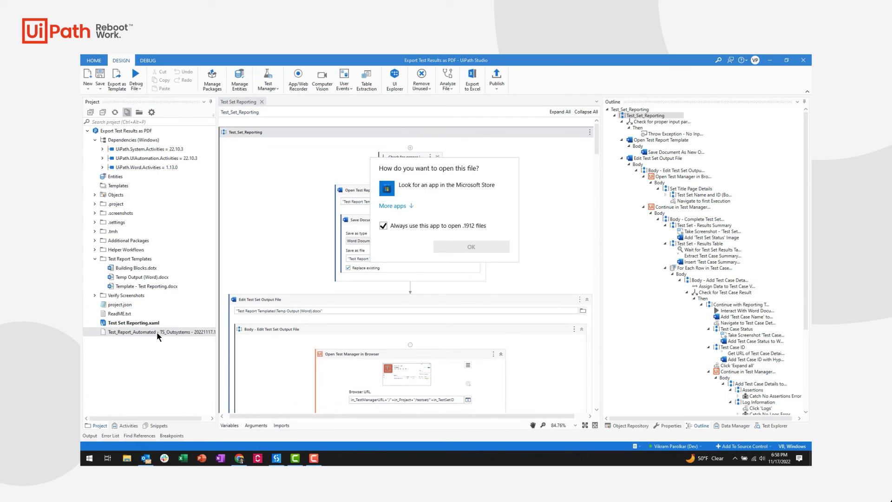
click(404, 206)
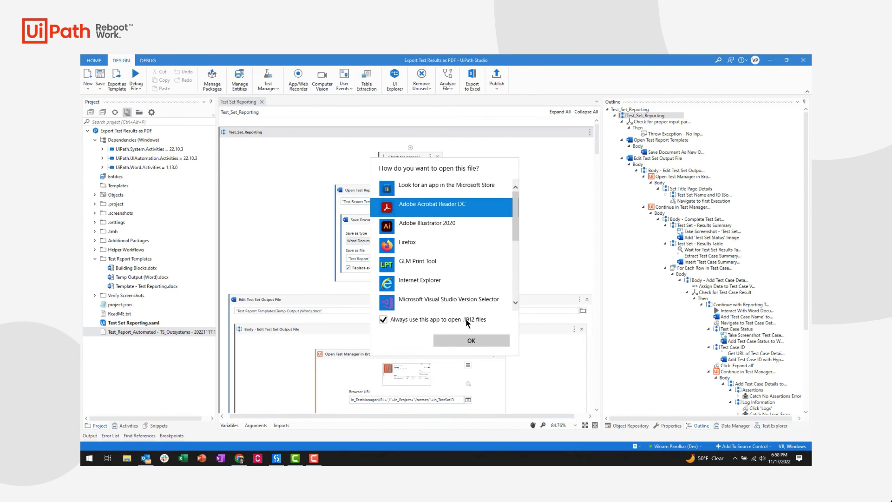
click(473, 337)
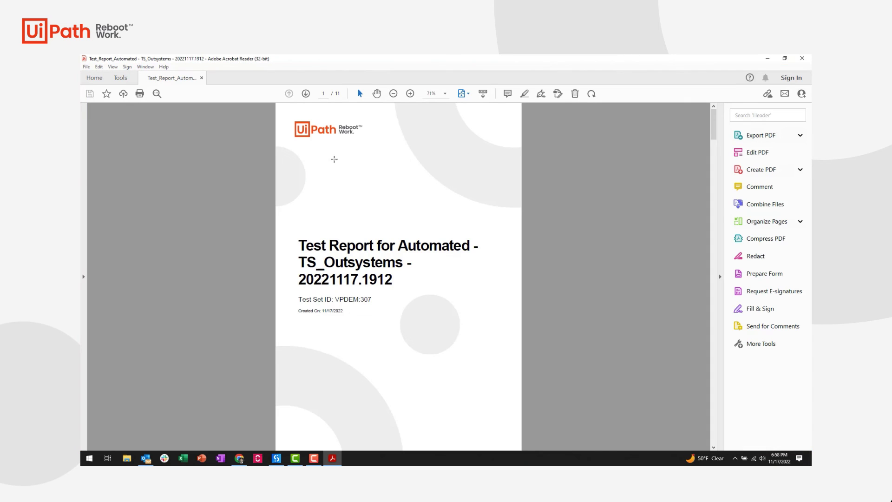
Page through the Test_Report_Automated PDF up to the Test Case Logs page
click(305, 94)
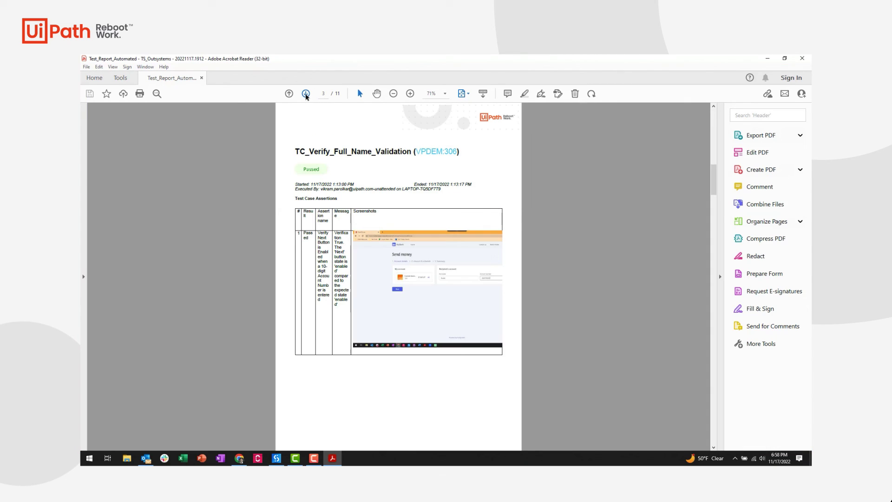
click(305, 94)
click(305, 93)
click(305, 93)
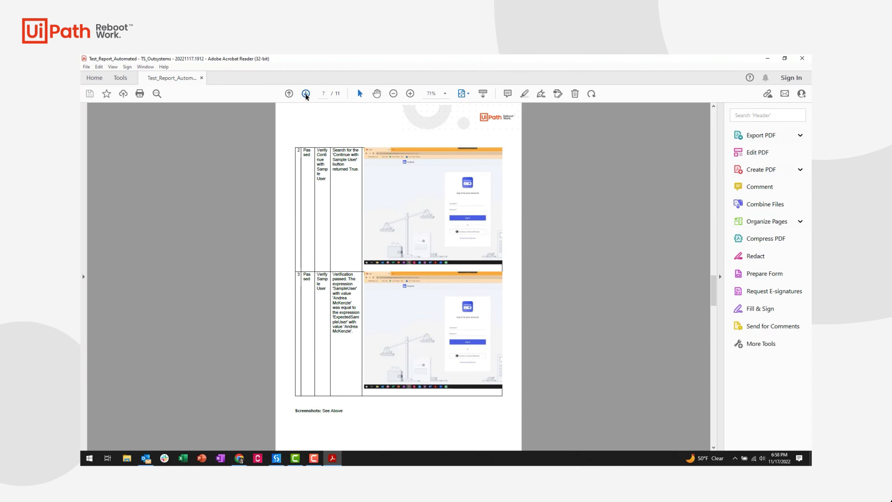
click(305, 94)
click(306, 94)
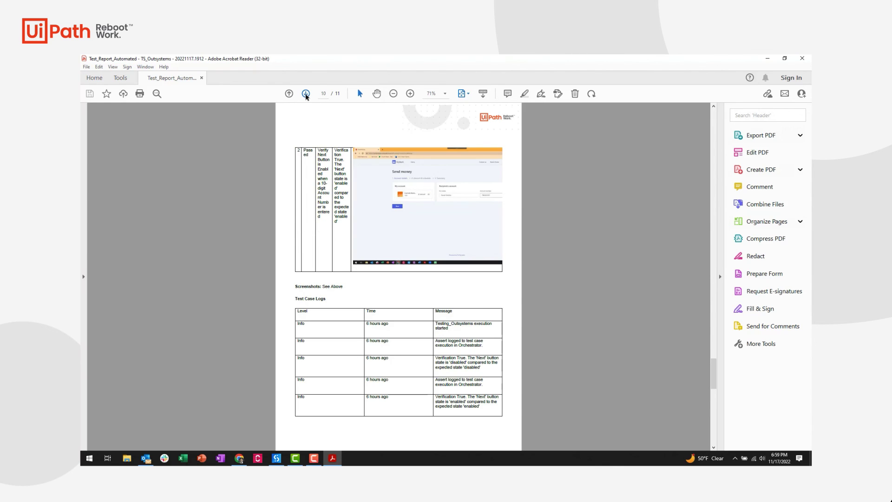